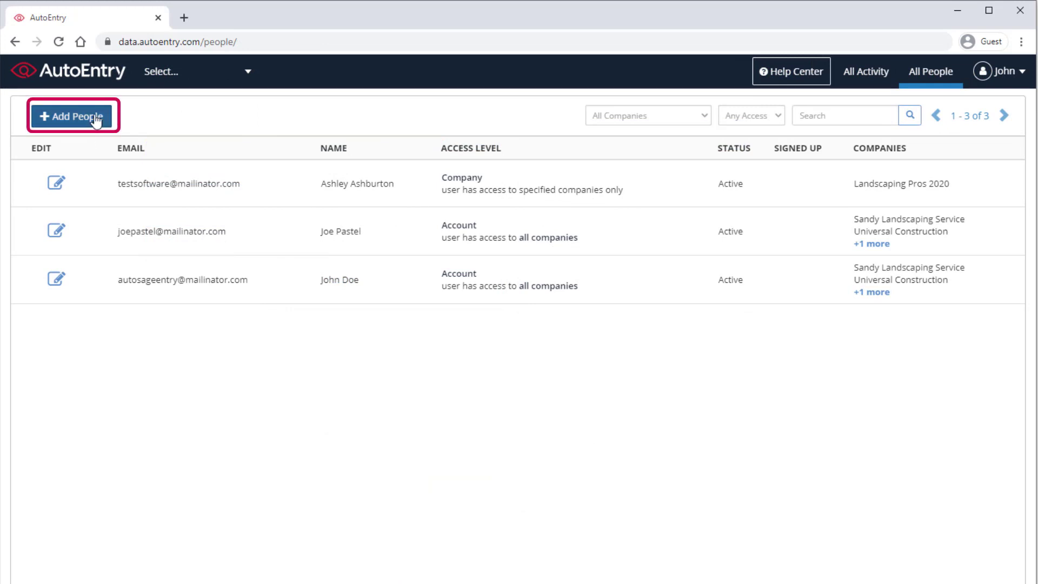
# - Send the new person an invitation by e-mail to the owner's account as an Employee, with single-company access to Landscaping Pros 2020
pyautogui.click(97, 120)
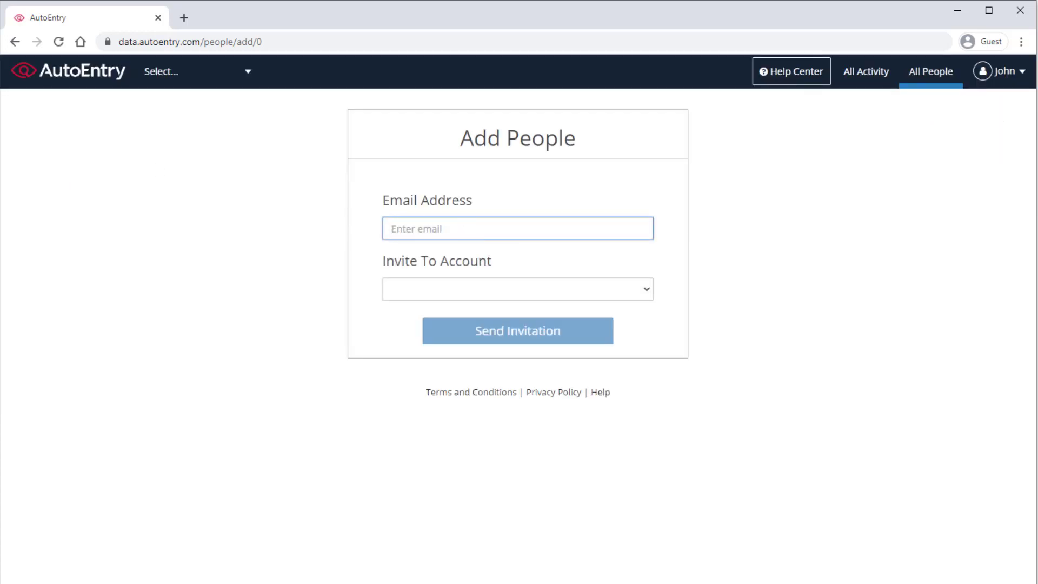
pyautogui.hotkey('ctrl', 'v')
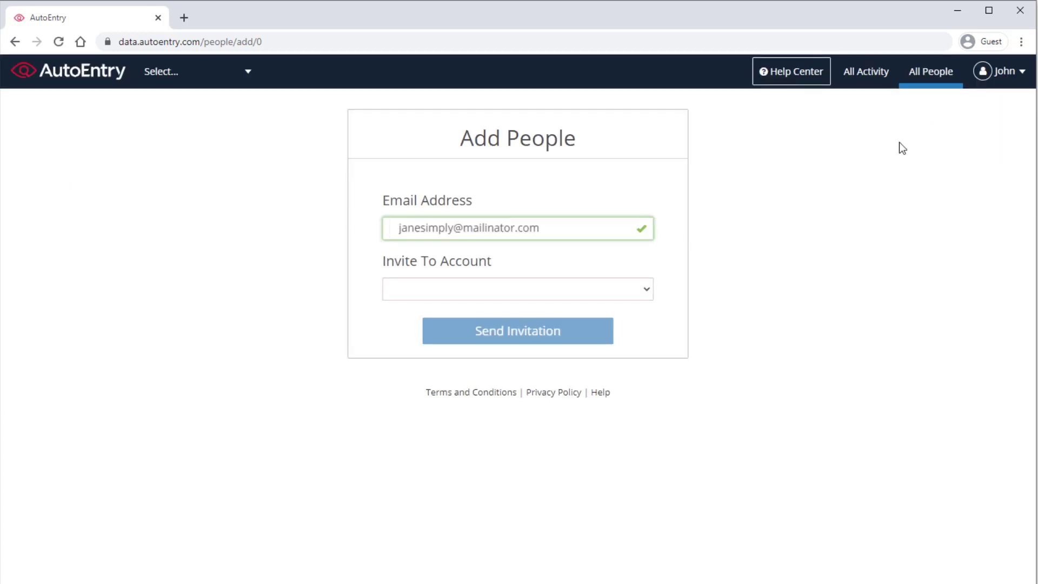
pyautogui.click(623, 296)
pyautogui.click(616, 316)
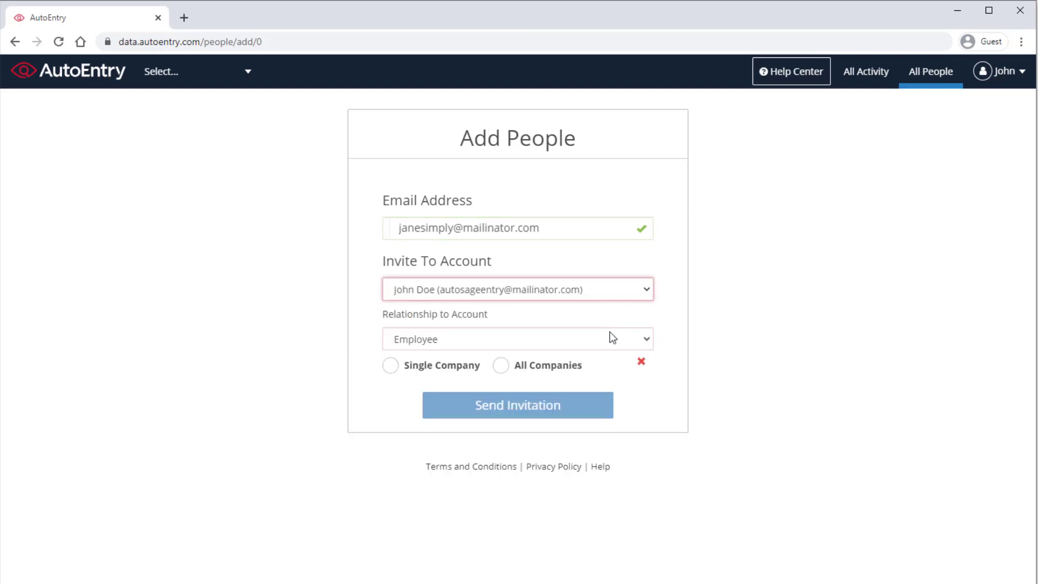
pyautogui.click(608, 338)
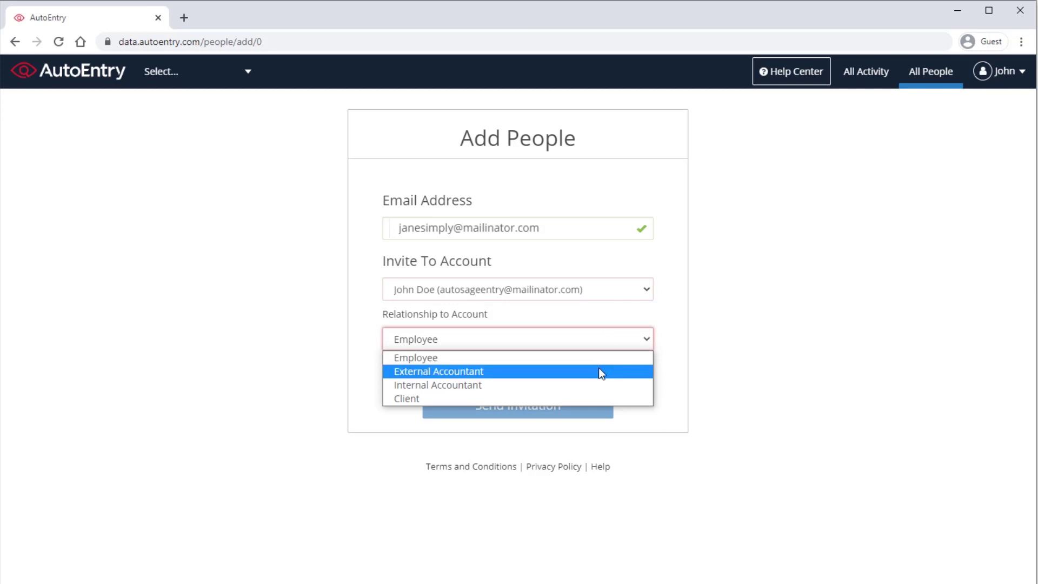
pyautogui.click(599, 399)
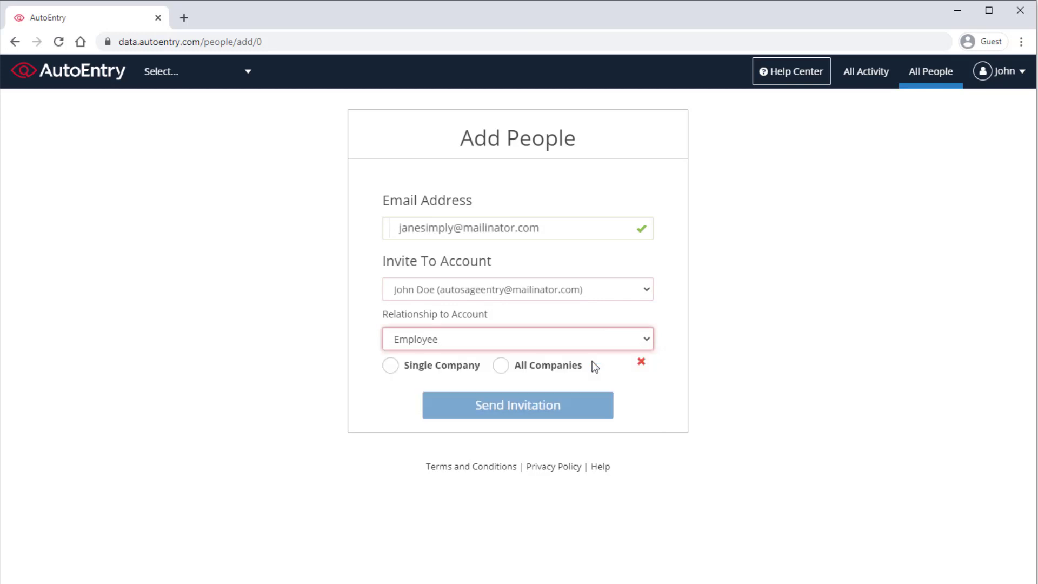
pyautogui.click(456, 371)
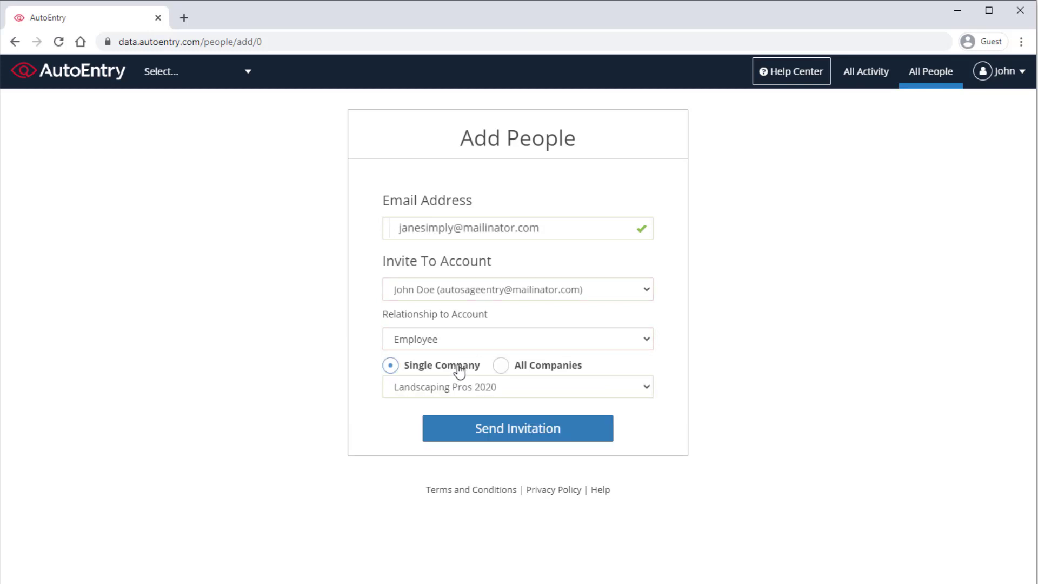
pyautogui.click(577, 365)
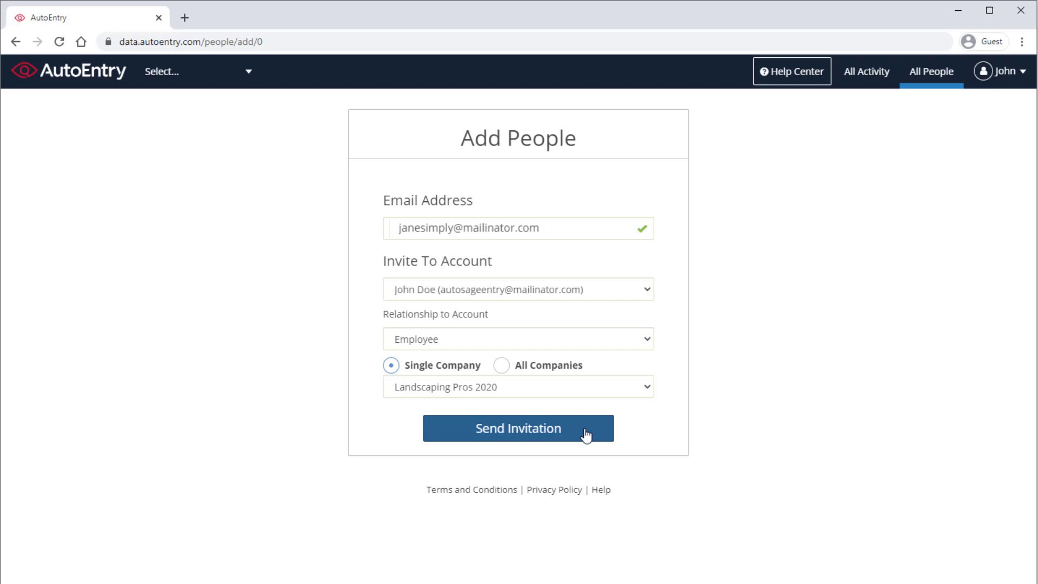
pyautogui.click(586, 435)
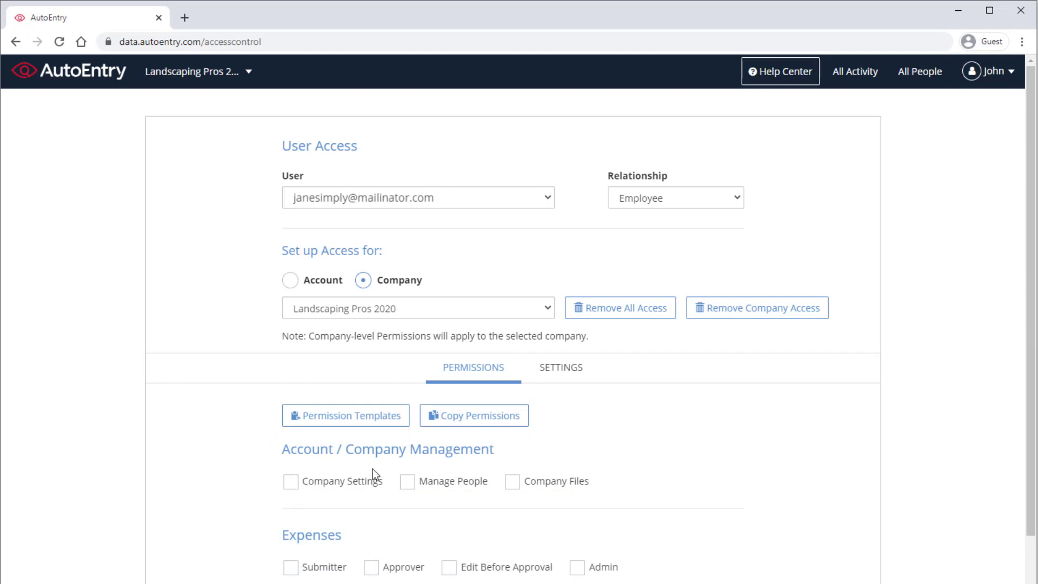
# - Grant the invited user the Company Settings, Manage People and Company Files permissions for Landscaping Pros 2020
pyautogui.click(363, 486)
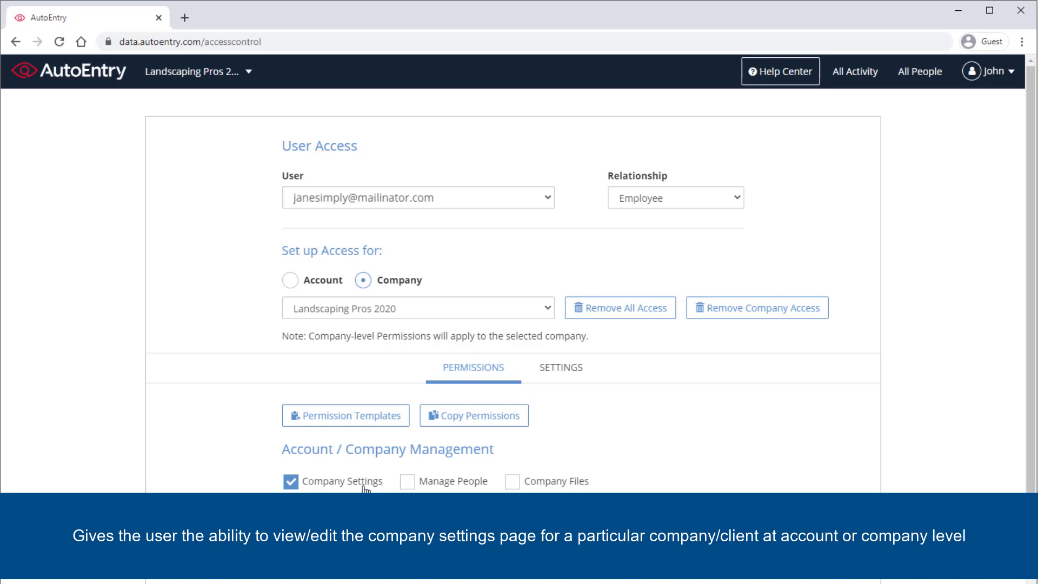
pyautogui.click(460, 490)
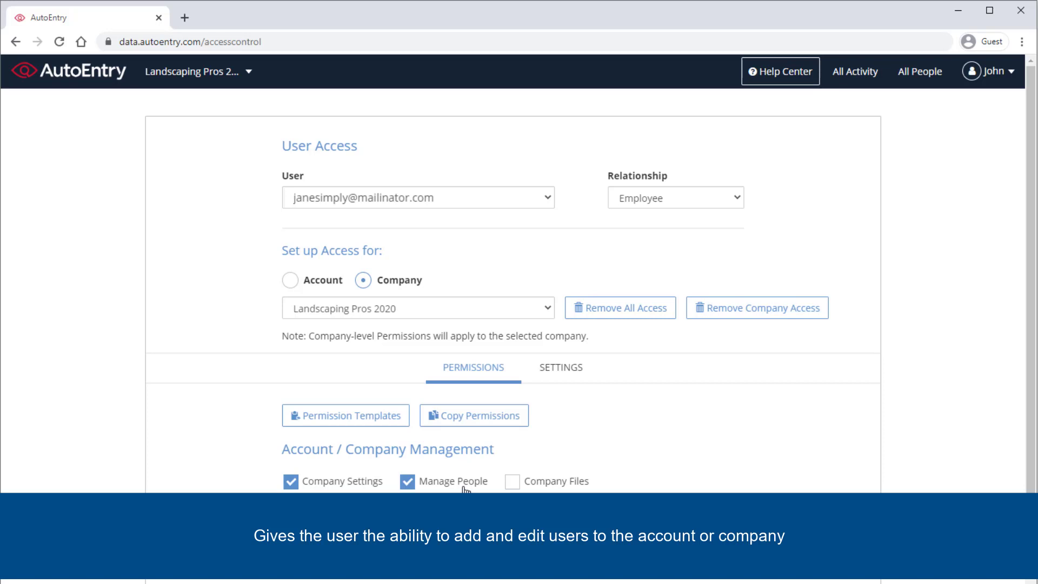
pyautogui.click(538, 490)
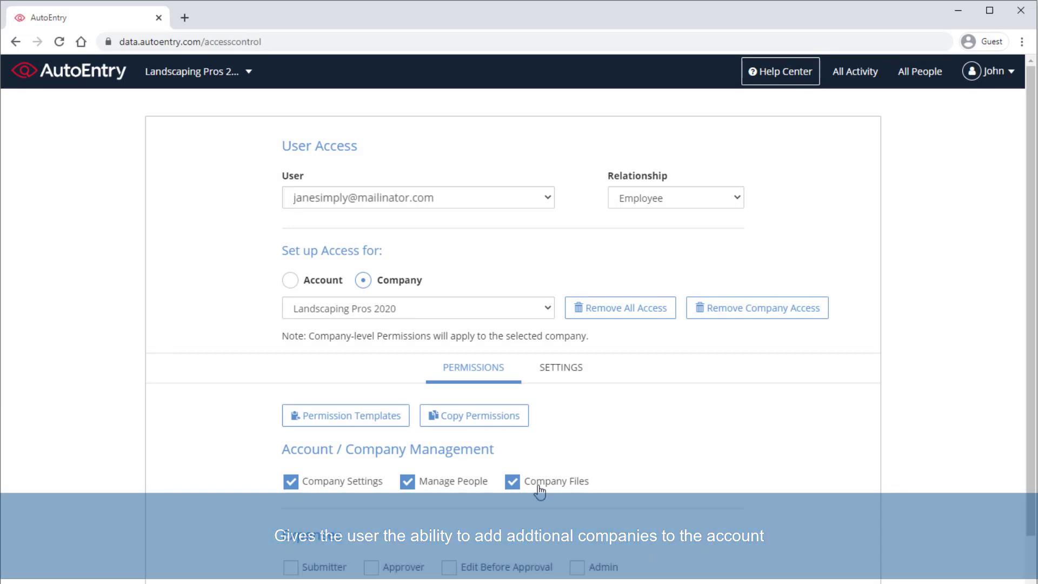
# - Save the invited user's current permissions as a permission template named Entry
pyautogui.scroll(-1, 643, 549)
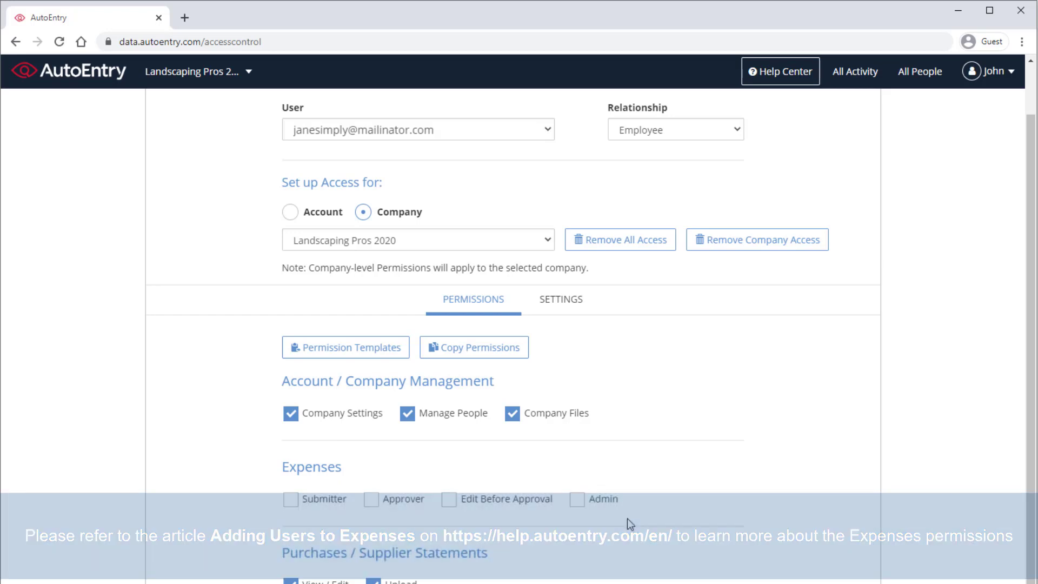
pyautogui.scroll(-3, 627, 518)
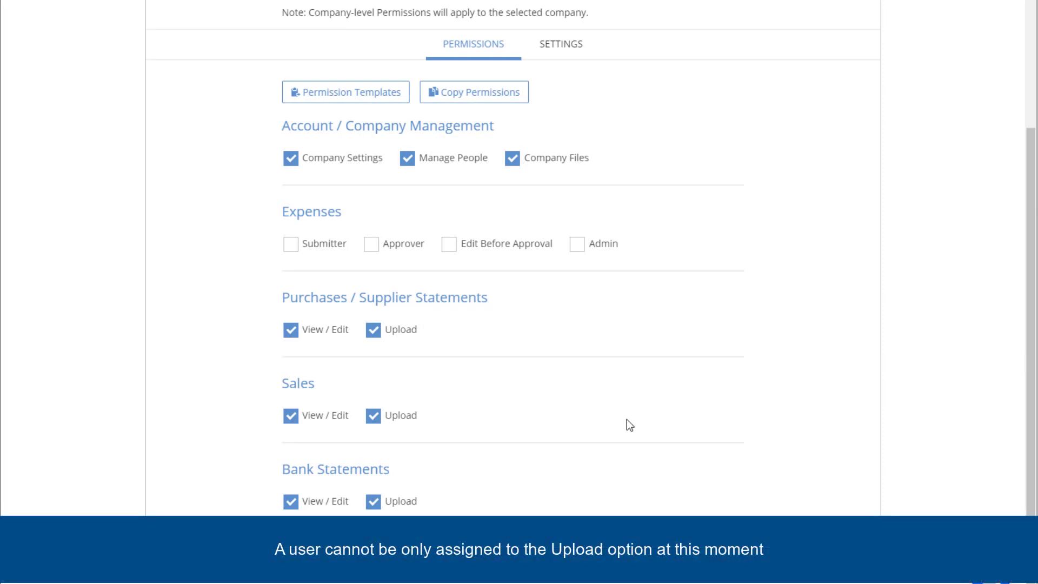
pyautogui.scroll(2, 627, 420)
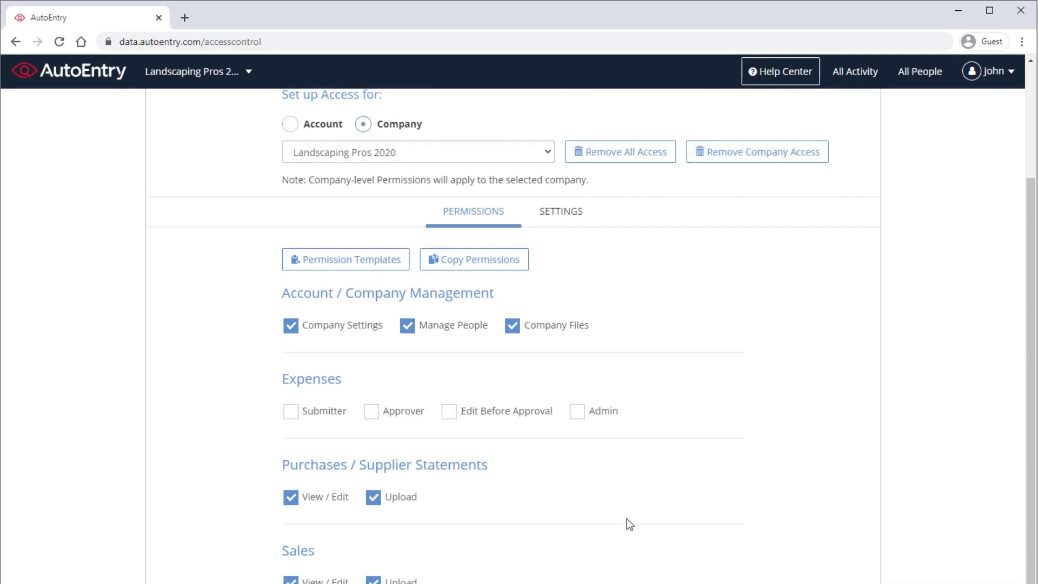
pyautogui.click(369, 264)
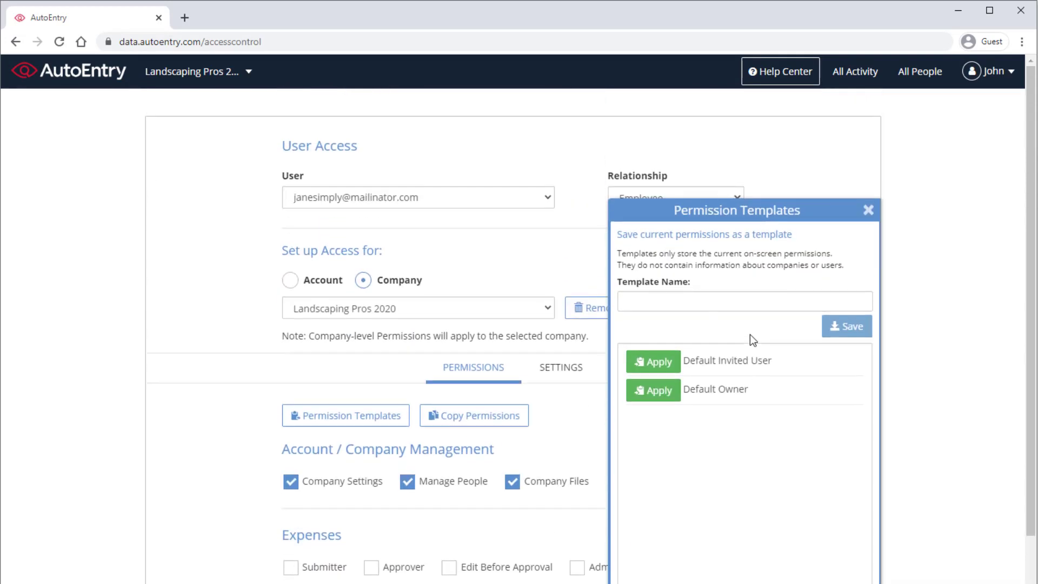
pyautogui.click(724, 297)
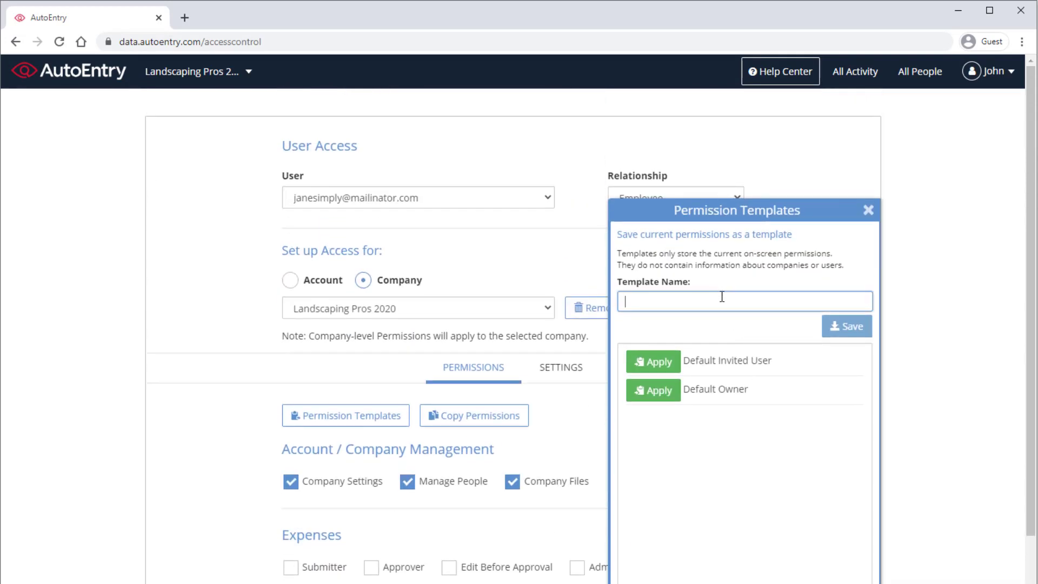
pyautogui.write('Entry')
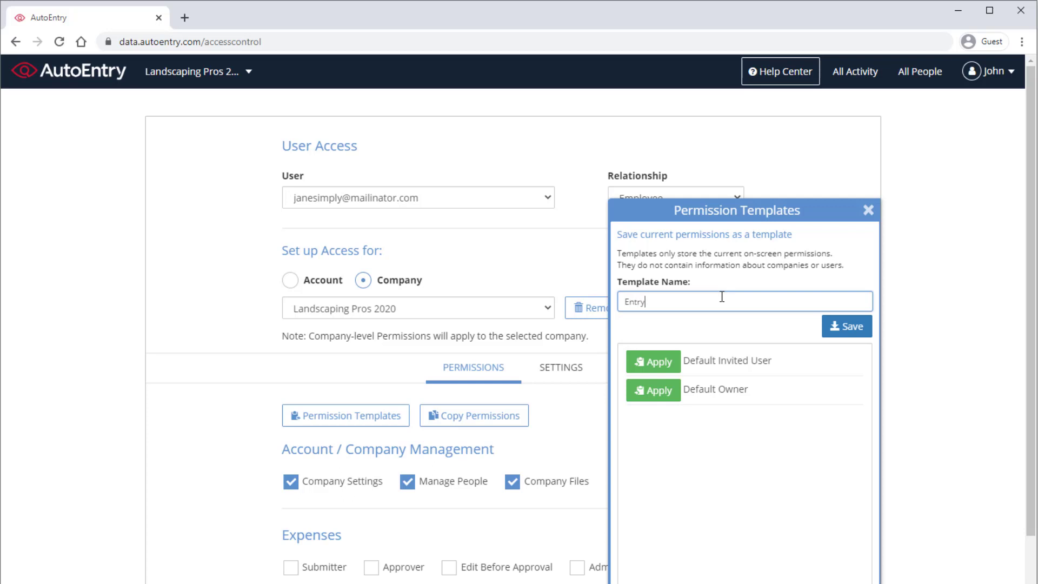
pyautogui.click(829, 331)
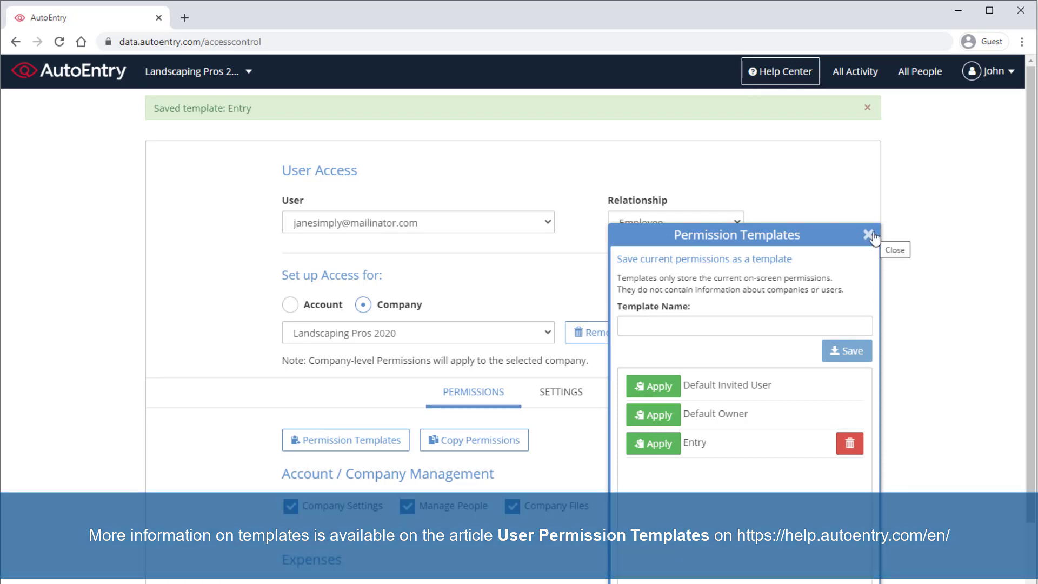
pyautogui.click(868, 236)
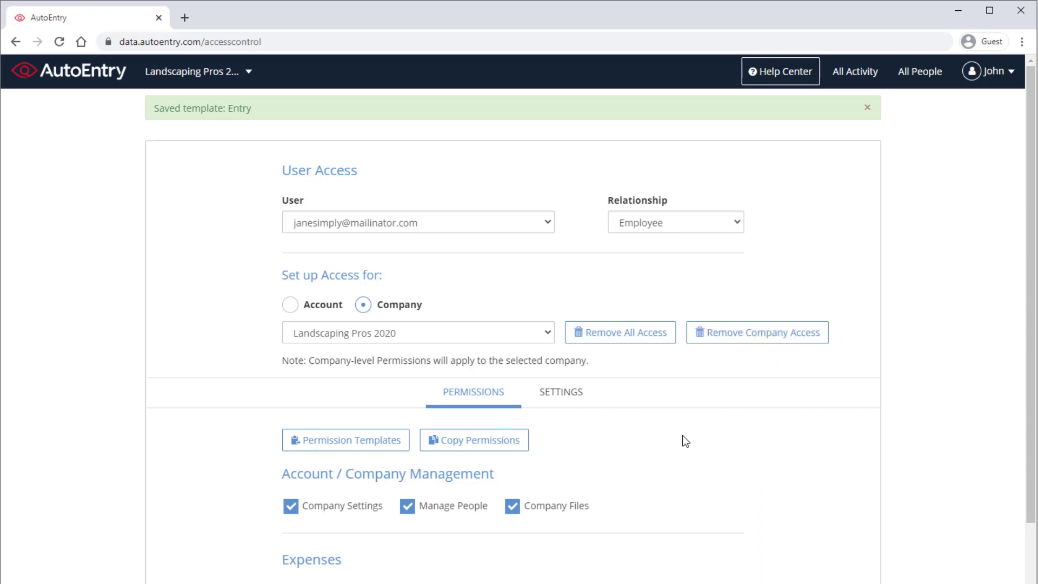
# - Copy the current company permissions to the first and third listed users for Landscaping Pros 2020, accepting replacement of their existing permissions
pyautogui.click(507, 440)
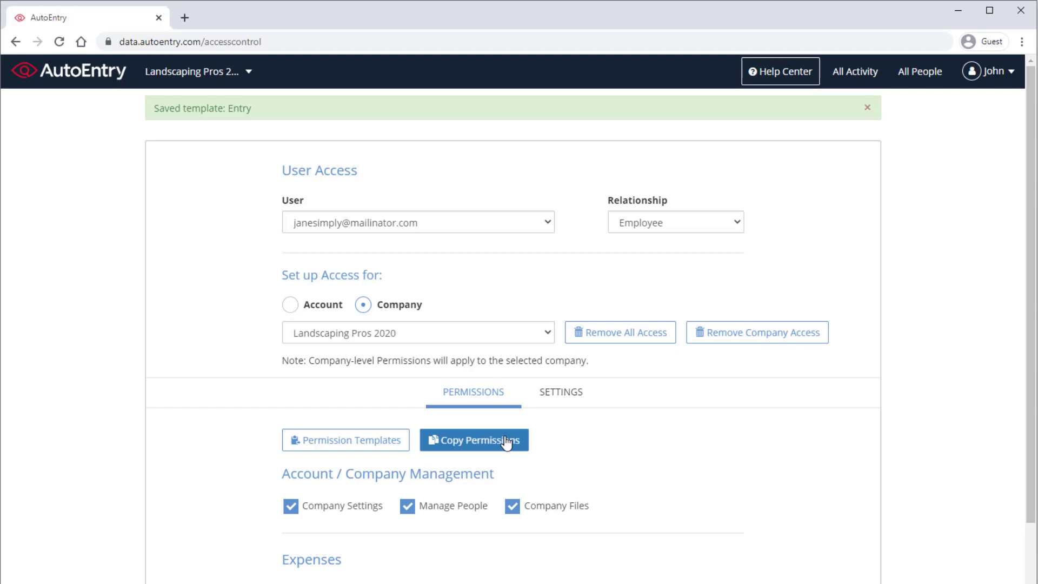
pyautogui.click(507, 442)
pyautogui.click(409, 233)
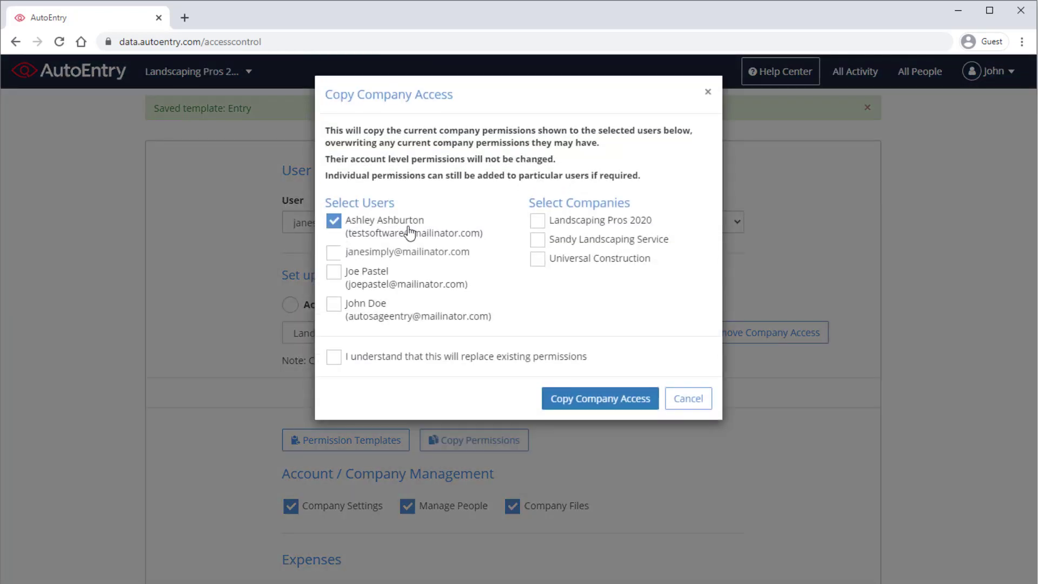
pyautogui.click(391, 278)
pyautogui.click(577, 224)
pyautogui.click(552, 358)
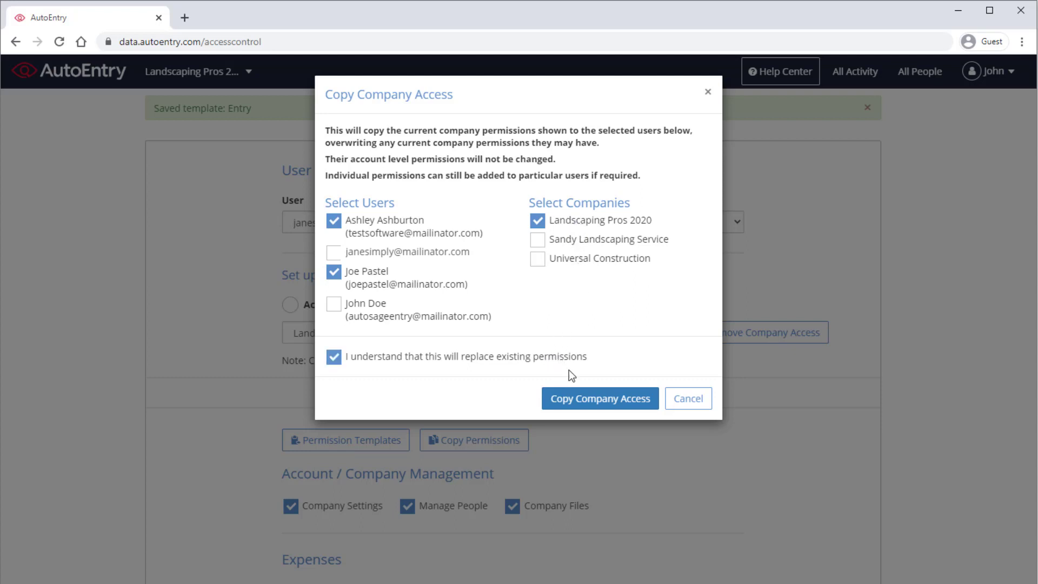
pyautogui.click(598, 412)
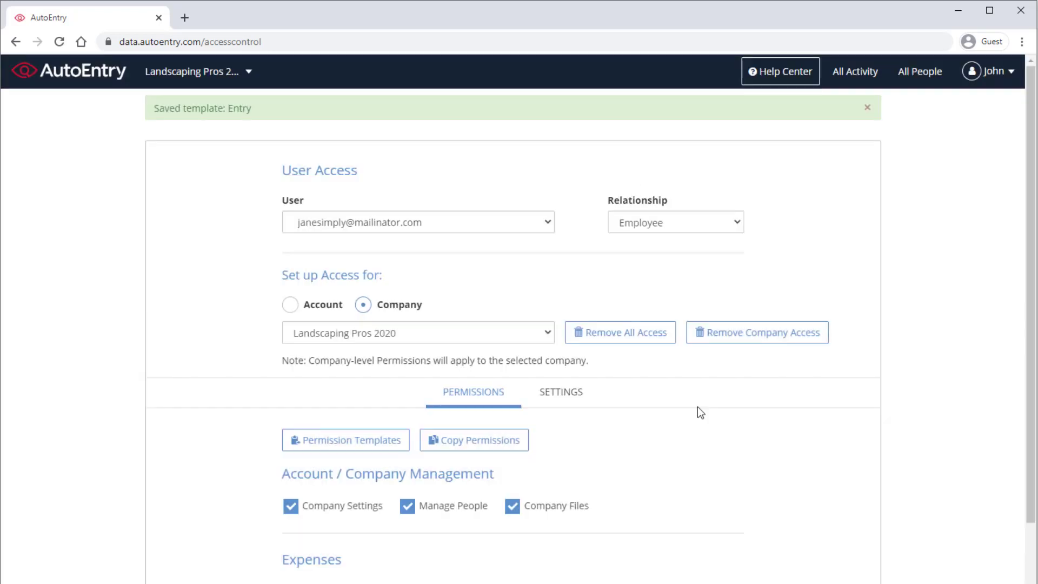
# - Assign the first listed user as expense approver in the invited user's company-level settings
pyautogui.click(570, 400)
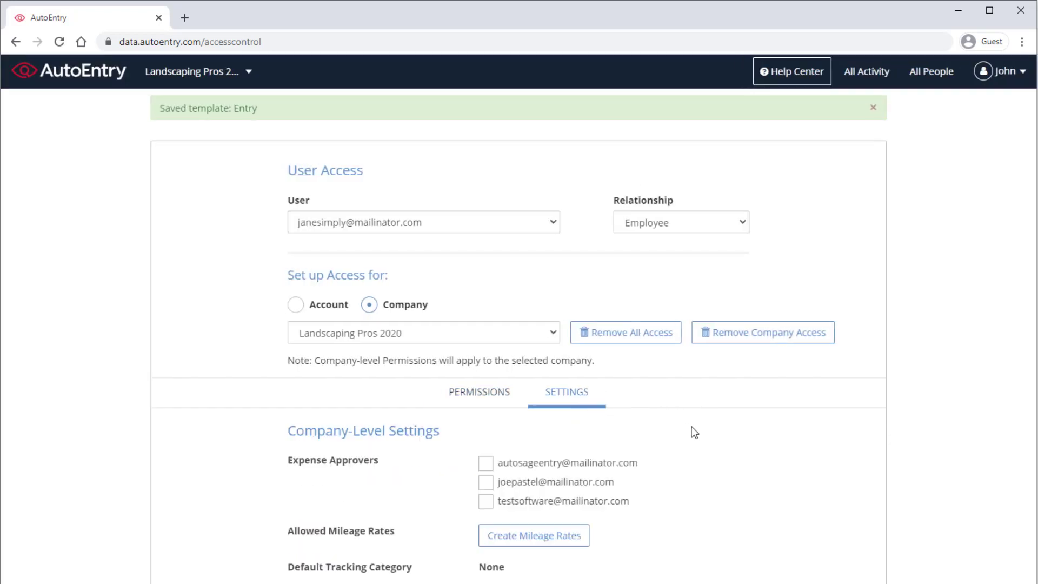
pyautogui.click(622, 464)
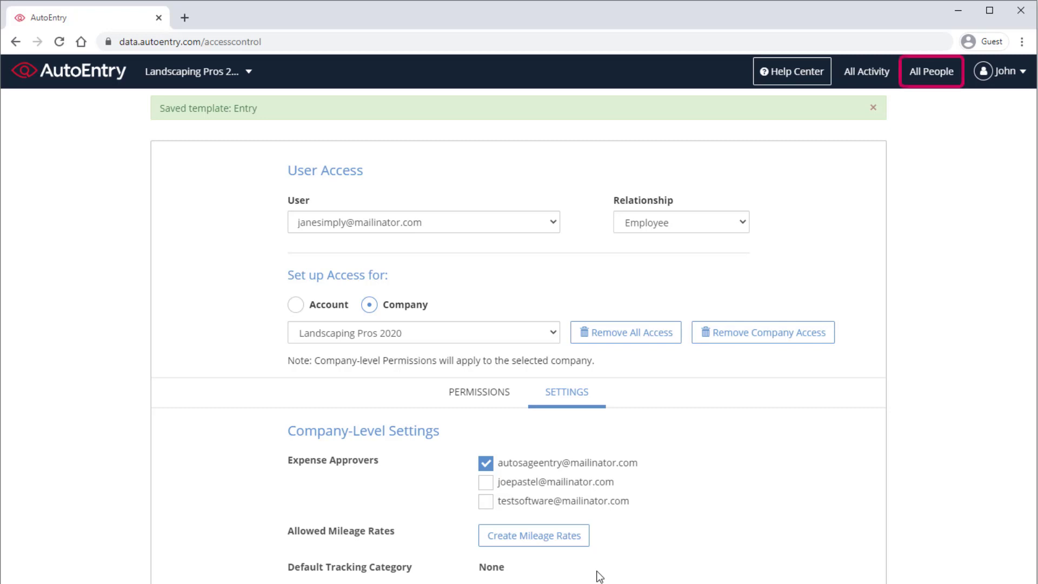
# - Resend the invitation to the newly invited user from the list of all people
pyautogui.click(921, 82)
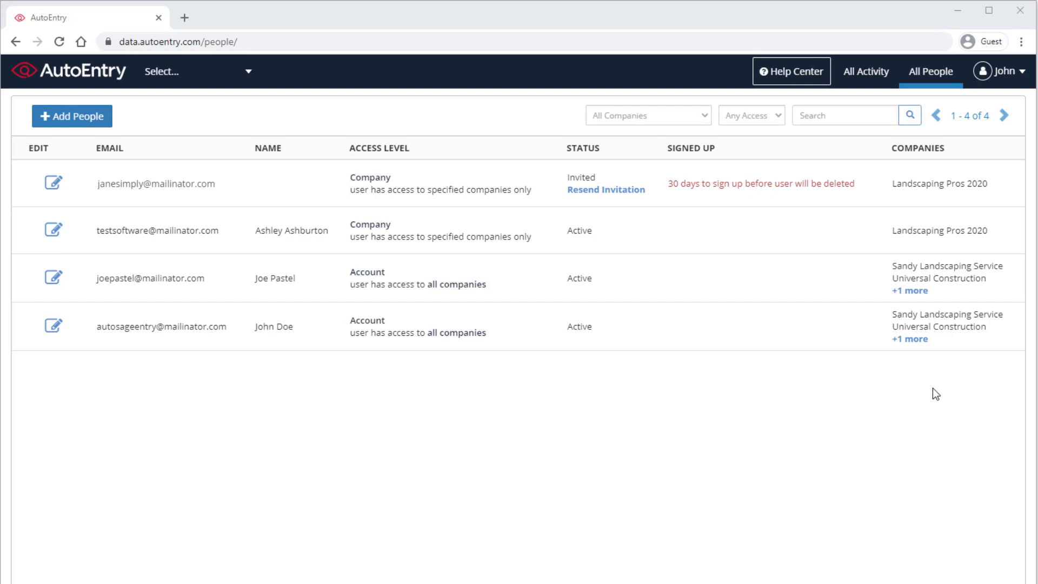
pyautogui.click(613, 197)
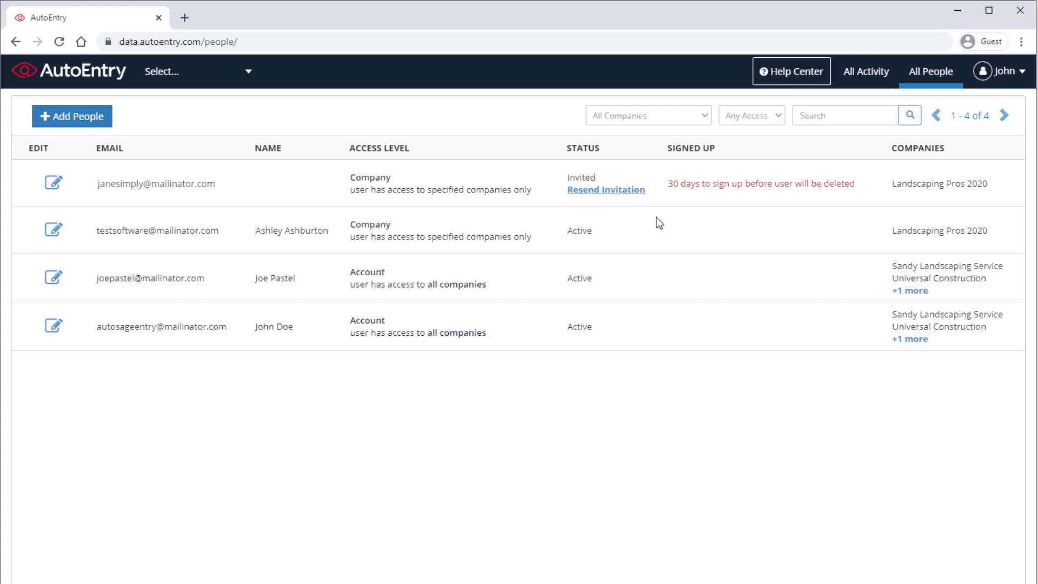